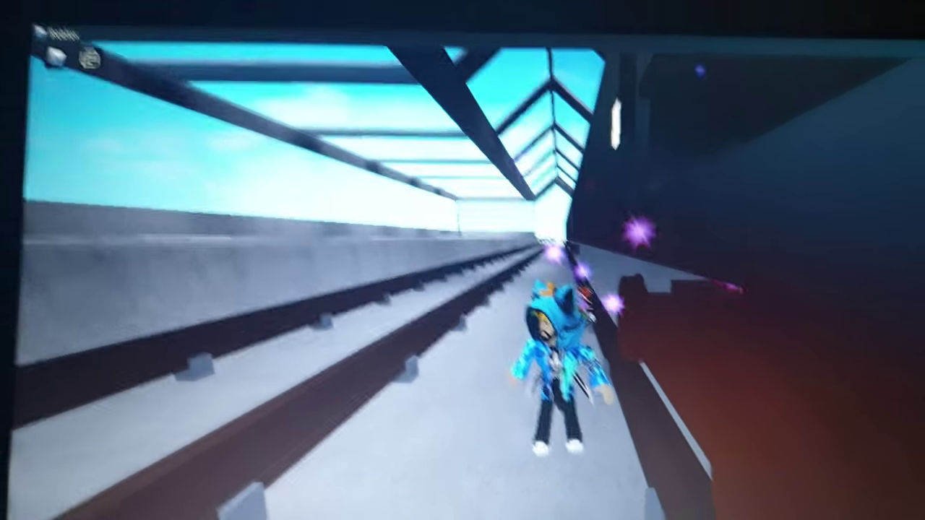
{"action": "scroll", "coordinate": [714, 304], "scroll_direction": "down", "scroll_amount": 8}
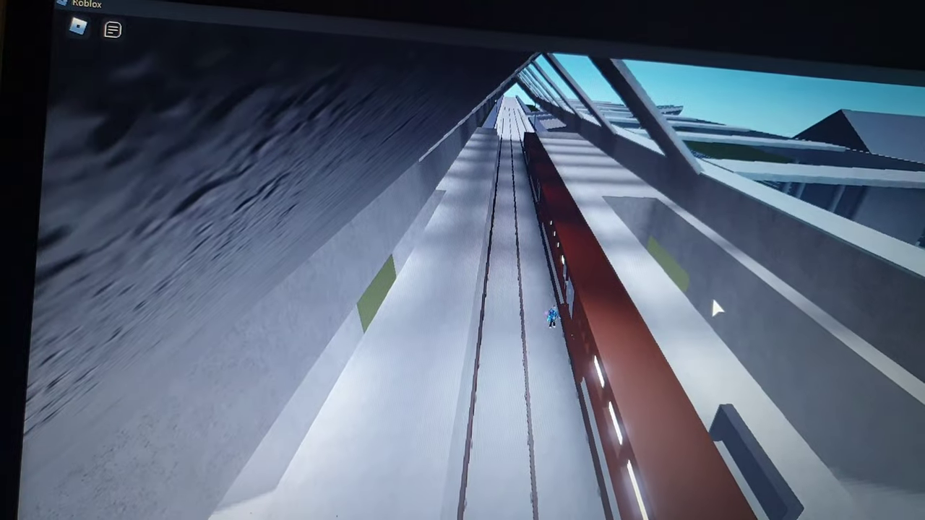
Step: Run forward along the tracks past the red train and the station's glass roof
{"action": "key", "text": "w"}
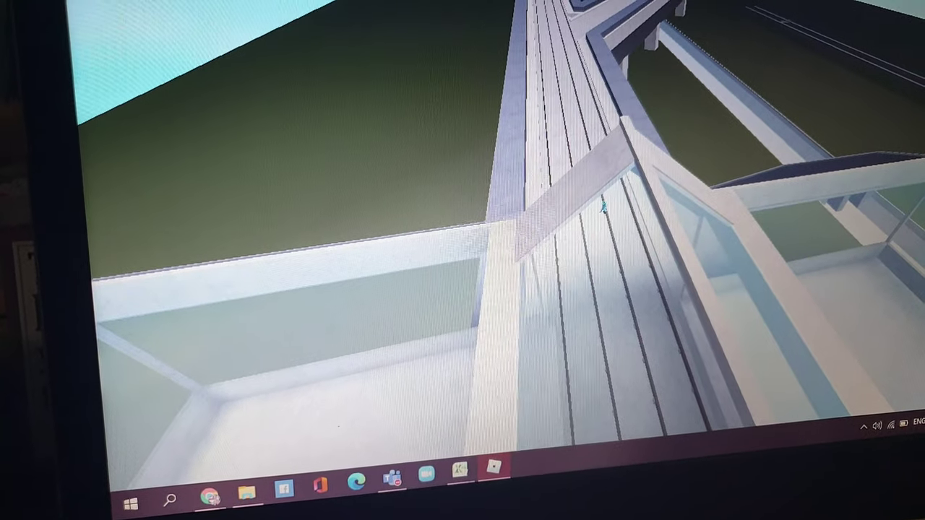
Step: Orbit the camera to look down on the elevated viaduct over the green ground
{"action": "left_click_drag", "start_coordinate": [597, 204], "coordinate": [594, 242]}
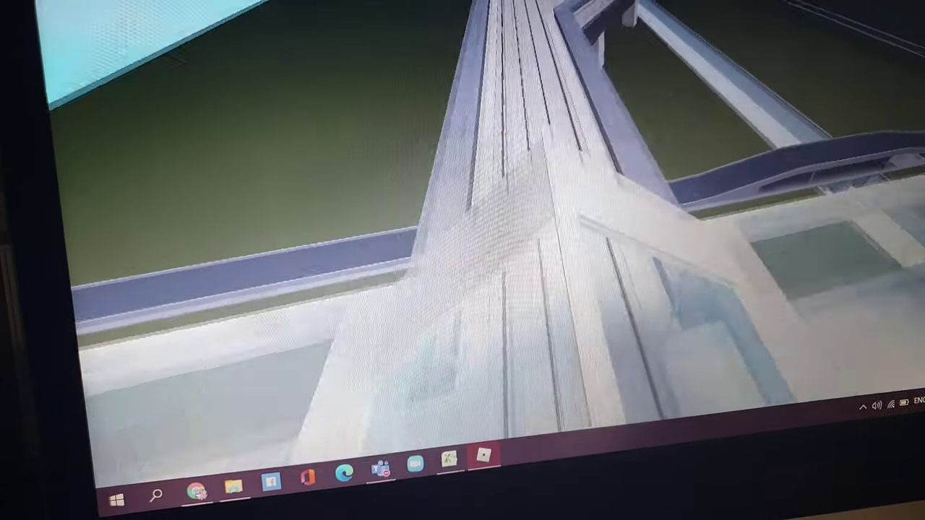